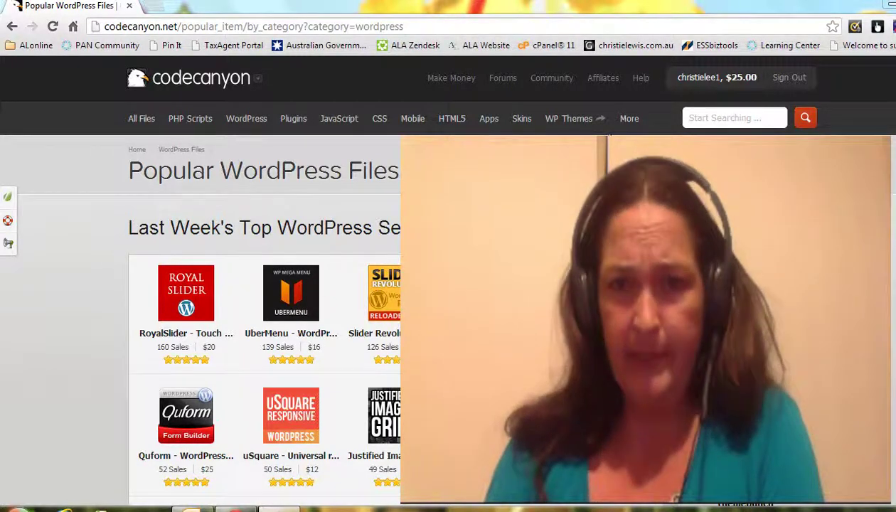
- Open the purchased Theia Smart Thumbnails item from the CodeCanyon Downloads list
mouse_move(702, 86)
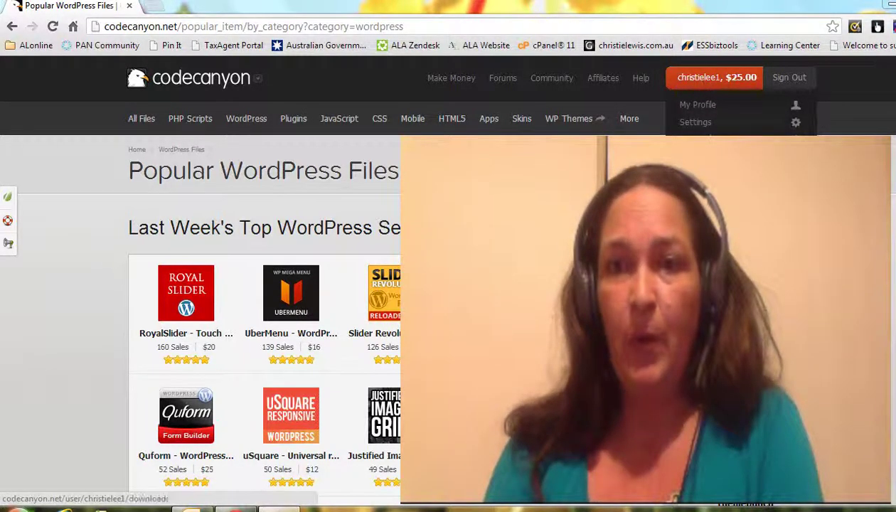
left_click(697, 140)
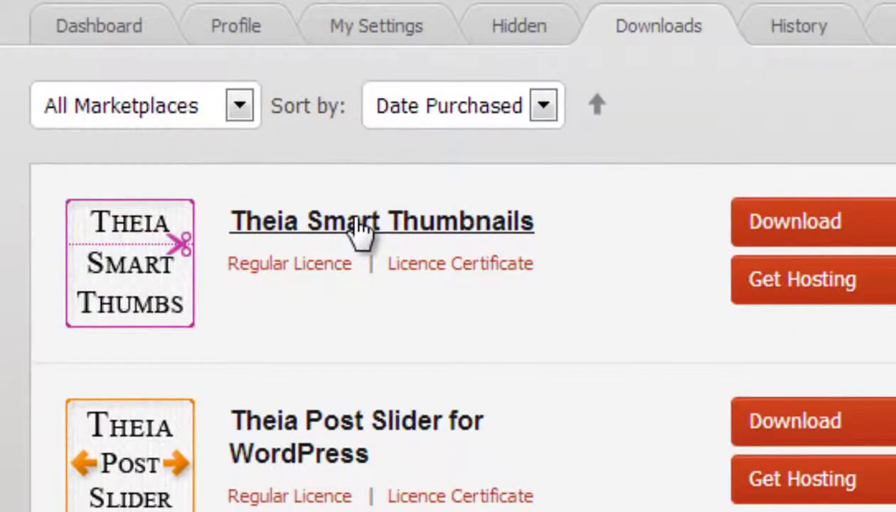
left_click(359, 229)
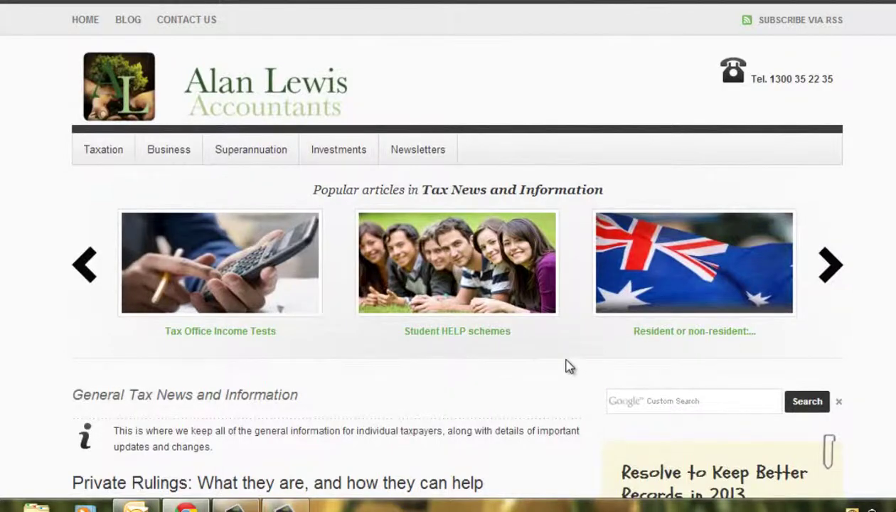
scroll(561, 362, "down", 3)
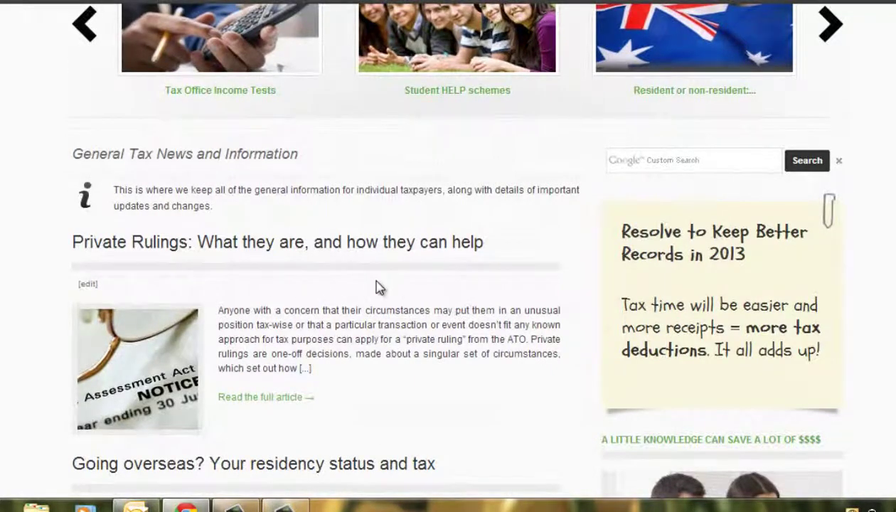
scroll(377, 287, "down", 2)
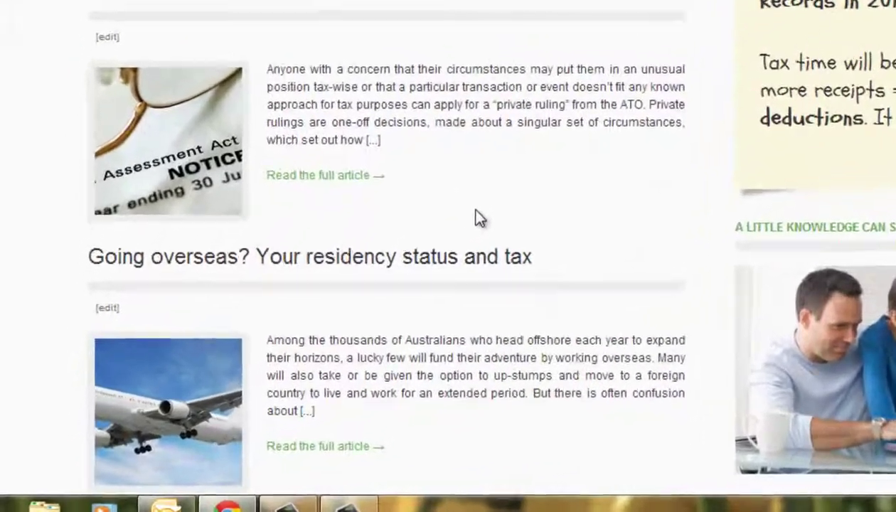
scroll(394, 269, "down", 1)
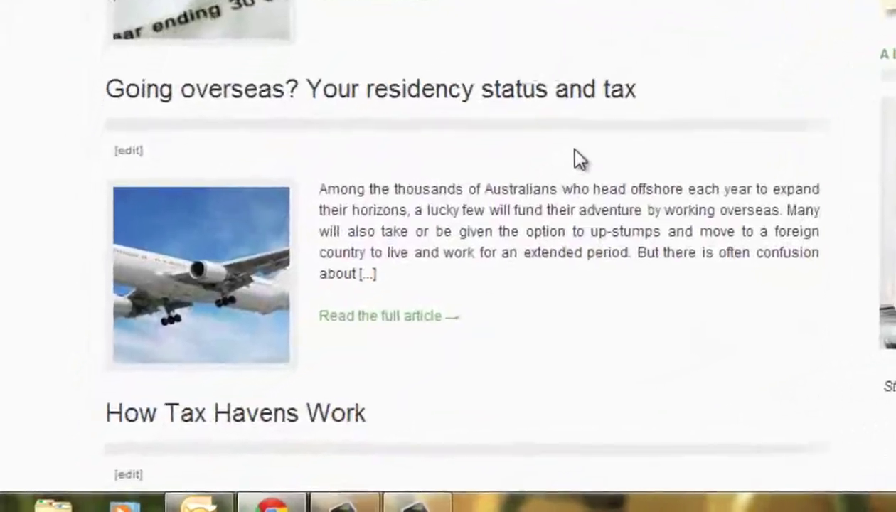
scroll(450, 234, "down", 6)
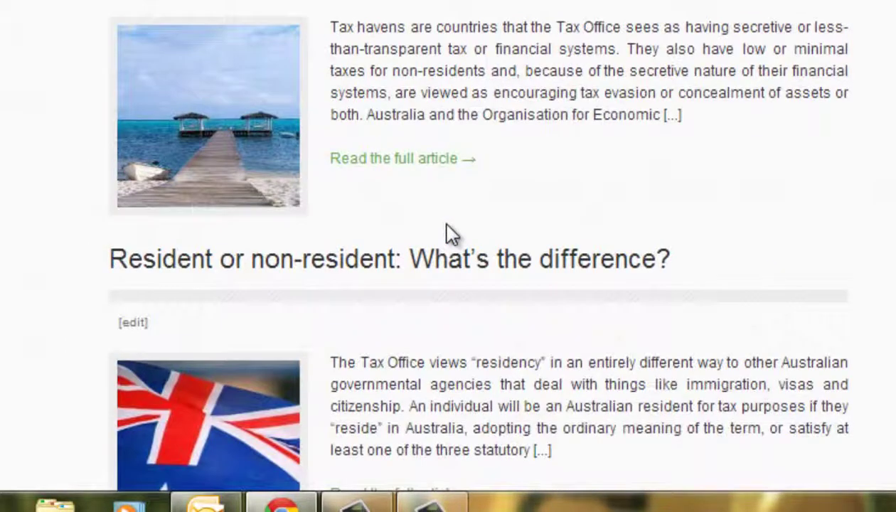
scroll(450, 234, "up", 4)
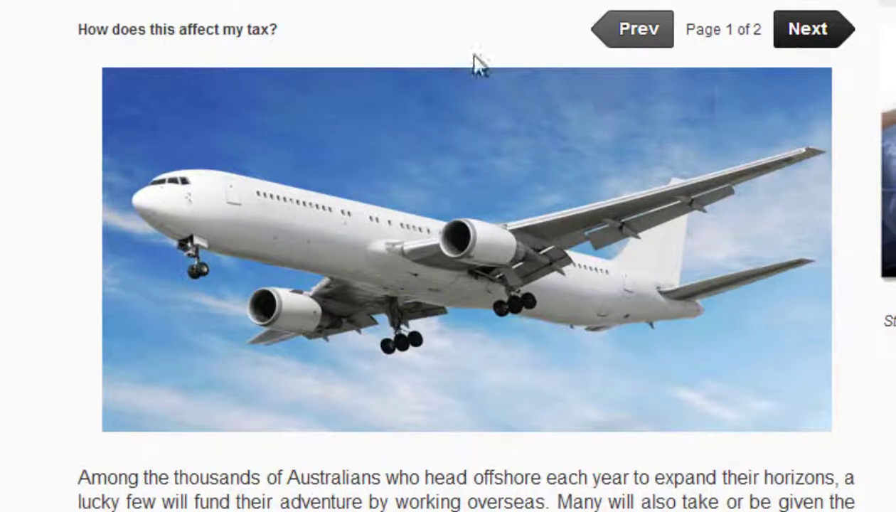
mouse_move(716, 91)
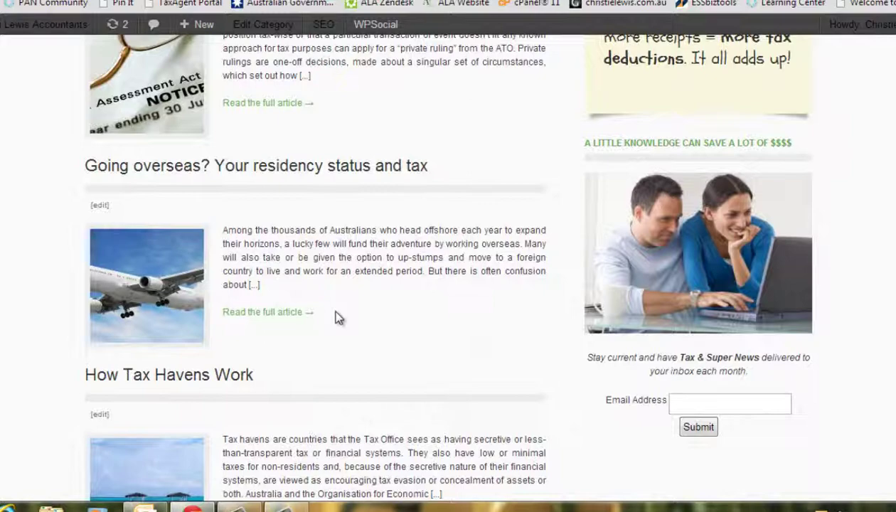
scroll(334, 318, "up", 3)
scroll(335, 317, "down", 3)
scroll(321, 263, "up", 5)
scroll(322, 275, "down", 4)
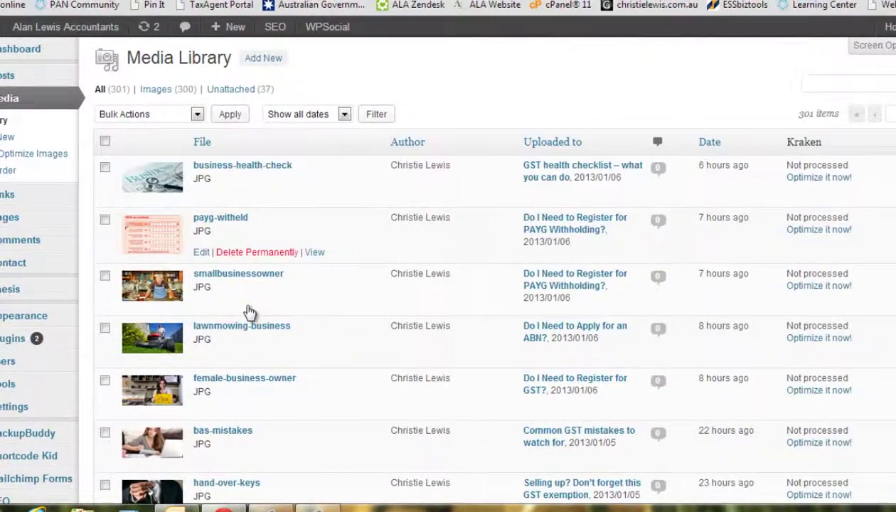
- Search the Media Library for 'plane' so only the plane JPG is listed
scroll(299, 231, "down", 2)
scroll(299, 226, "up", 2)
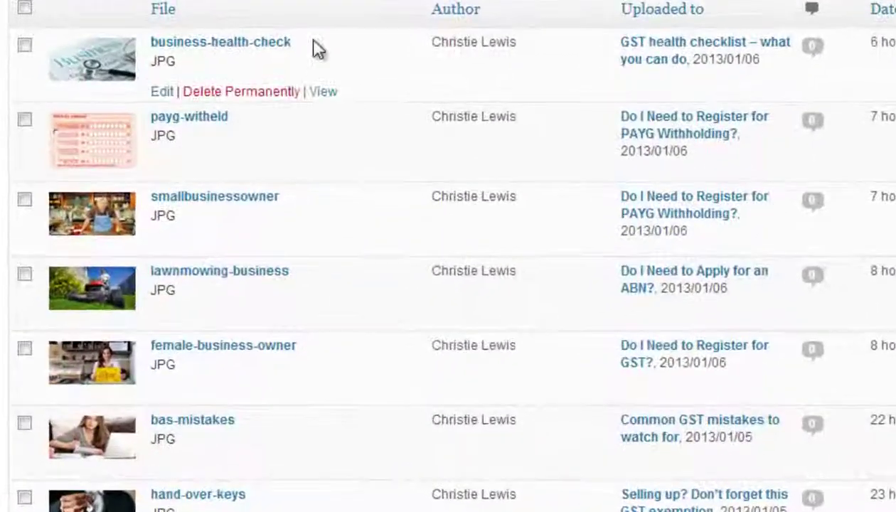
scroll(298, 93, "down", 2)
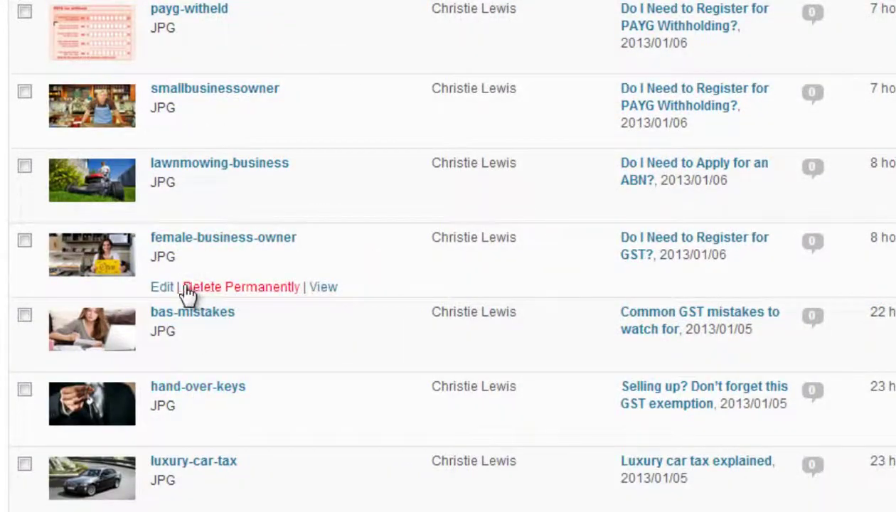
scroll(612, 246, "up", 2)
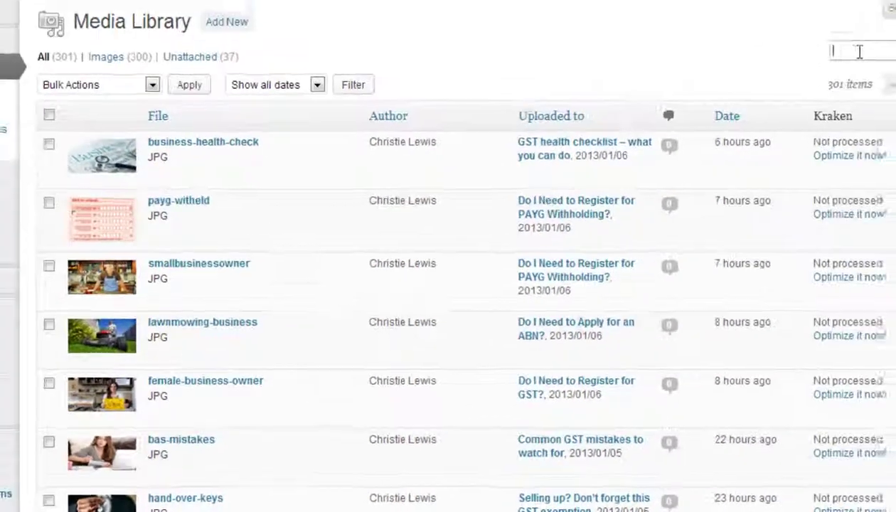
left_click(776, 105)
type("plane")
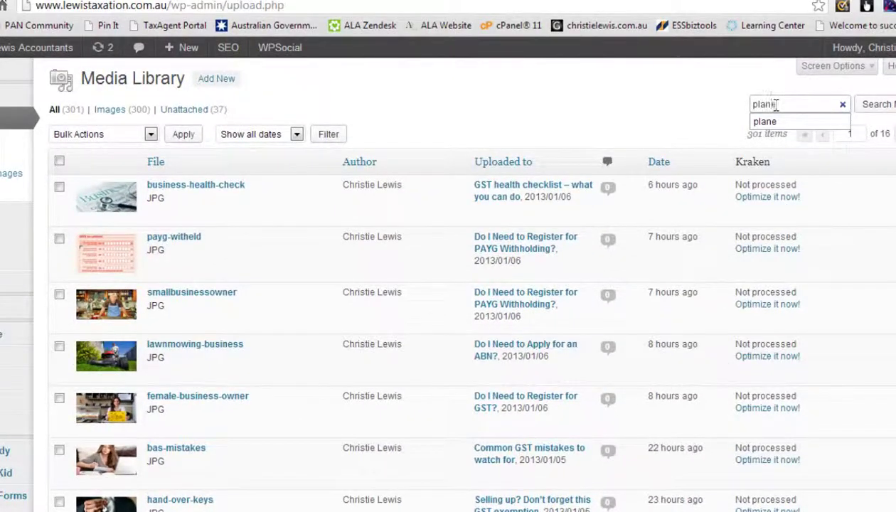
key("Return")
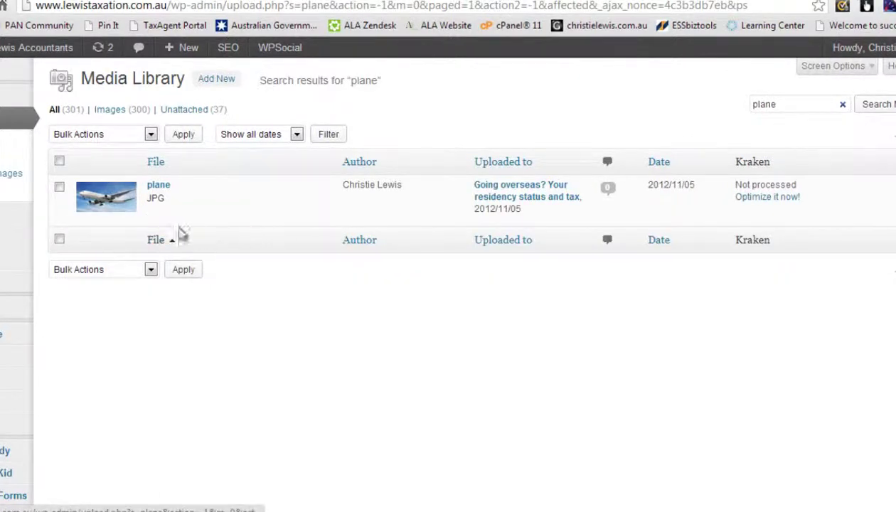
- On plane.jpg's edit page, drag the Theia crop point of interest onto the plane's nose
mouse_move(160, 224)
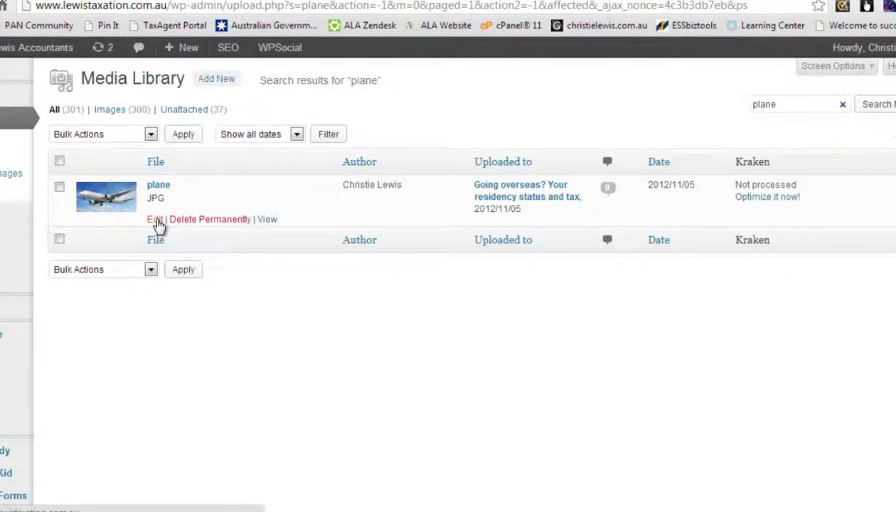
left_click(156, 221)
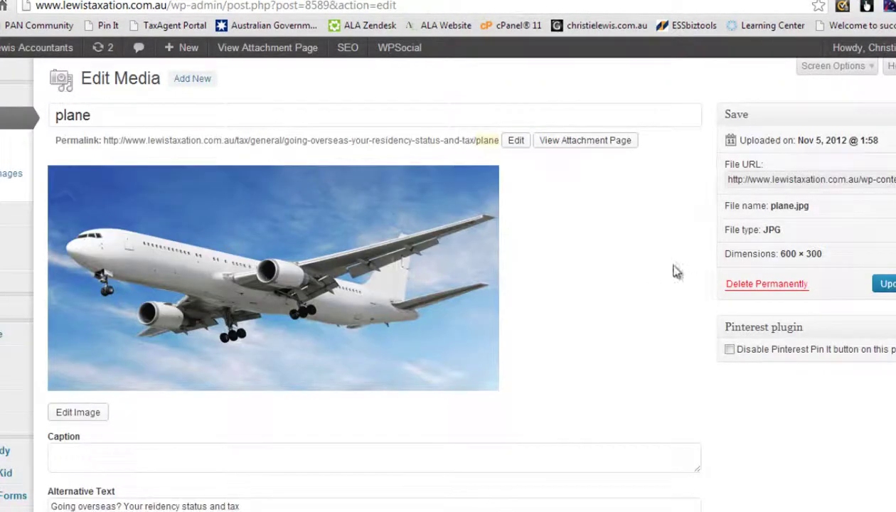
scroll(672, 271, "down", 8)
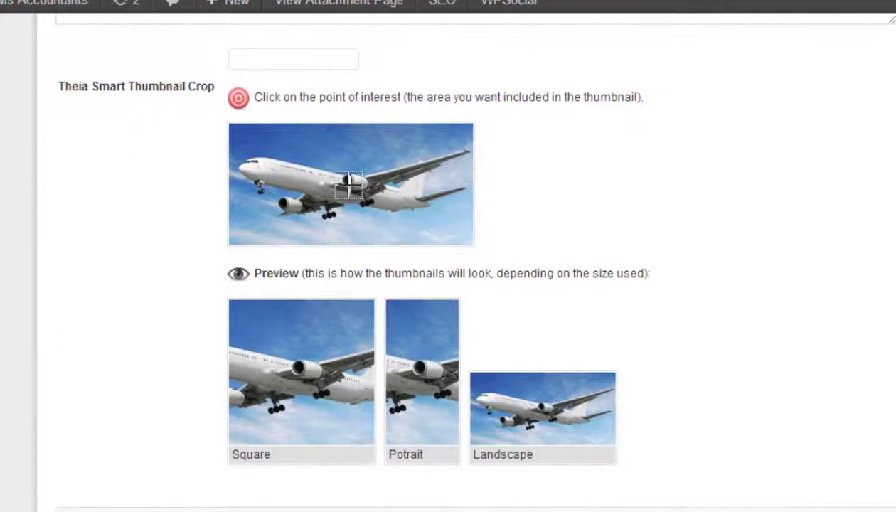
left_click_drag(348, 184, 238, 169)
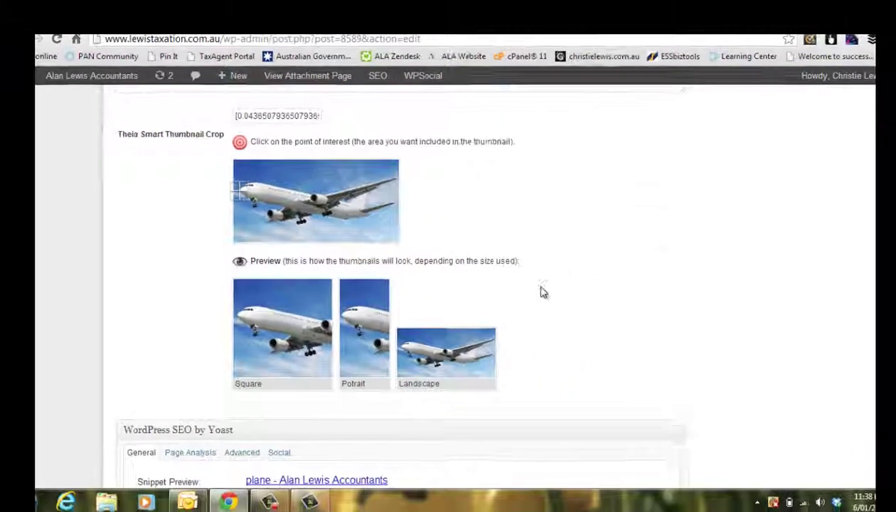
scroll(701, 317, "up", 10)
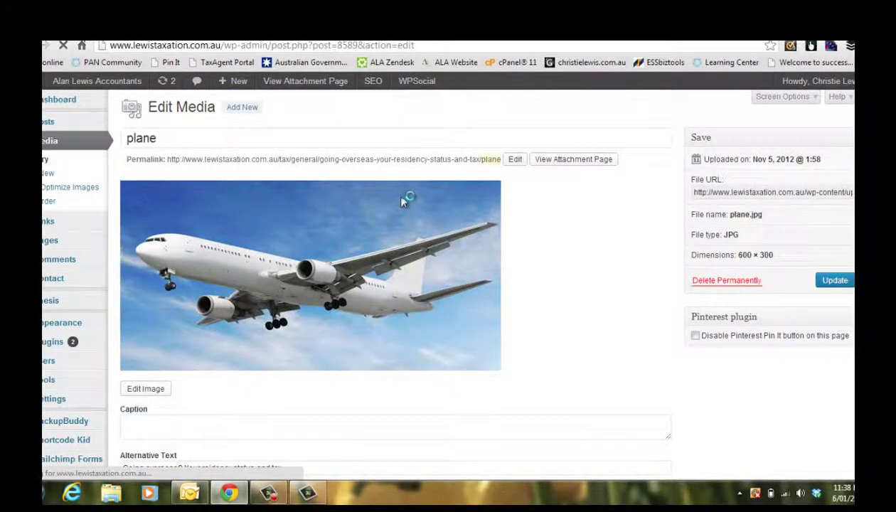
- Return to General Tax News and check the Going overseas thumbnail now shows the plane's nose
key("alt+Left")
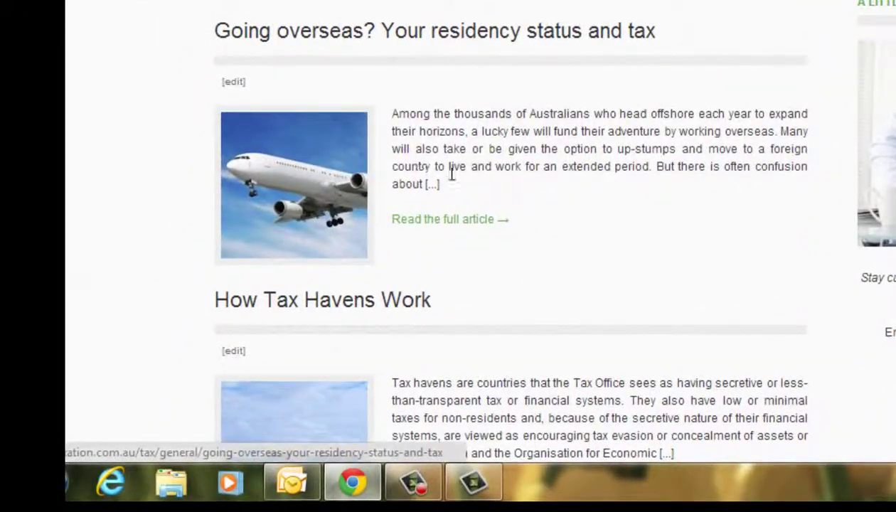
scroll(450, 176, "down", 3)
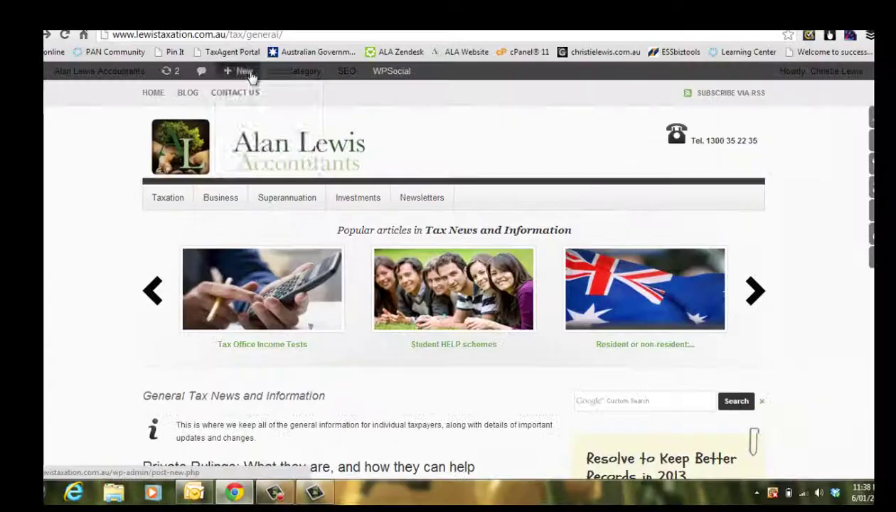
mouse_move(240, 71)
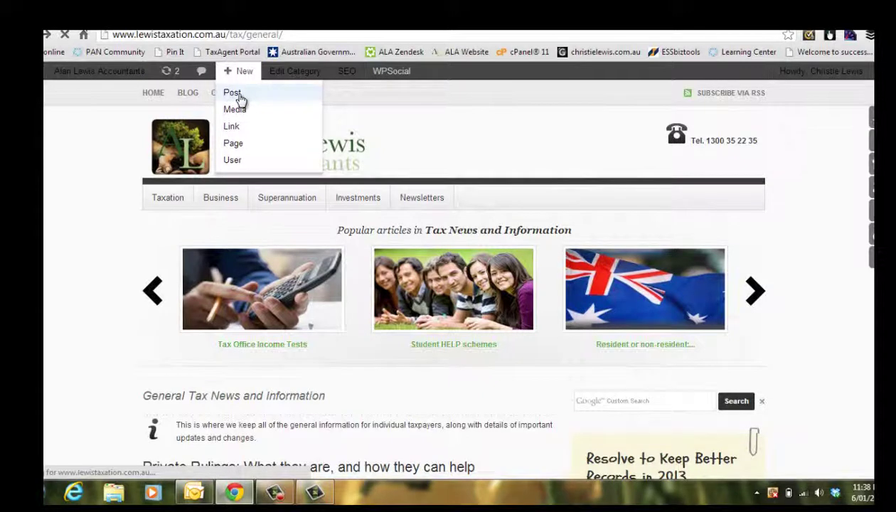
- Start a new post and upload florist-shop.png through the Insert Media dialog
left_click(235, 93)
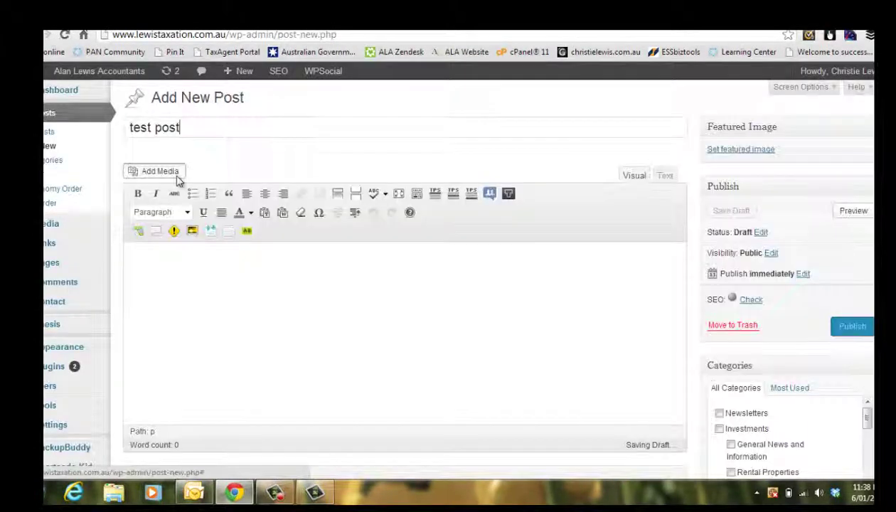
left_click(178, 174)
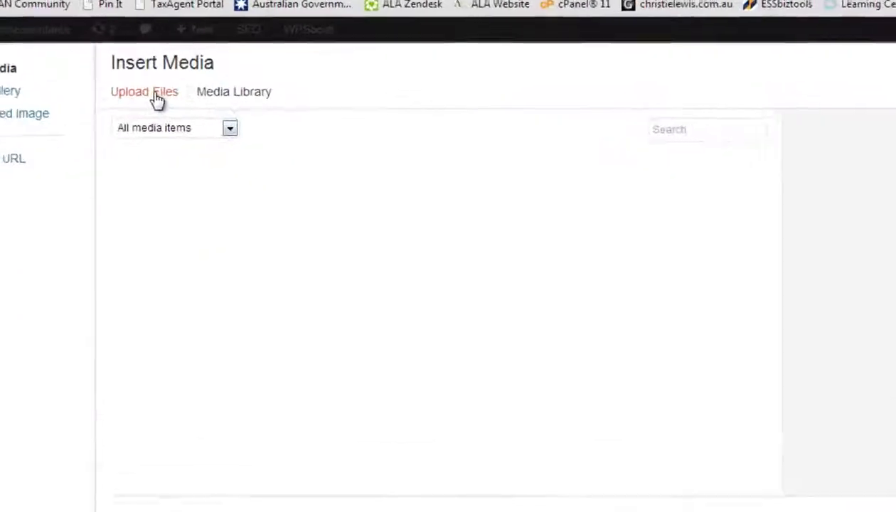
left_click(205, 120)
left_click(616, 370)
left_click(177, 178)
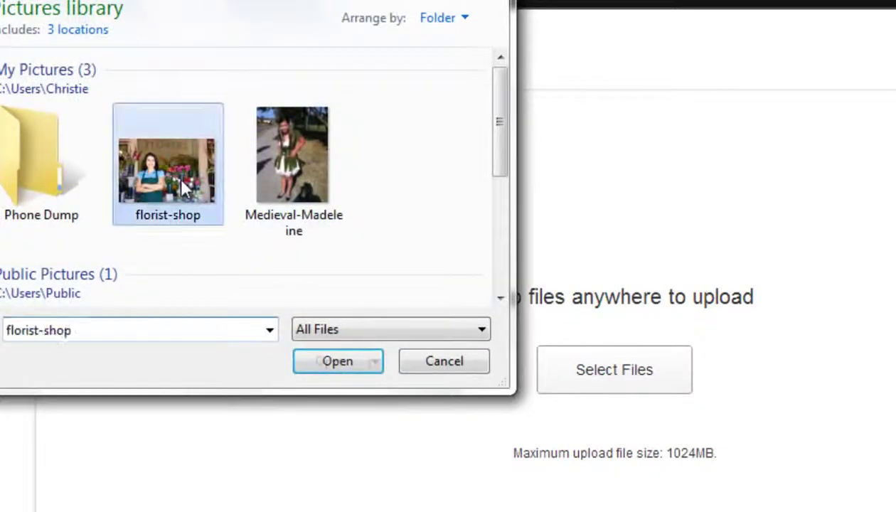
left_click(342, 361)
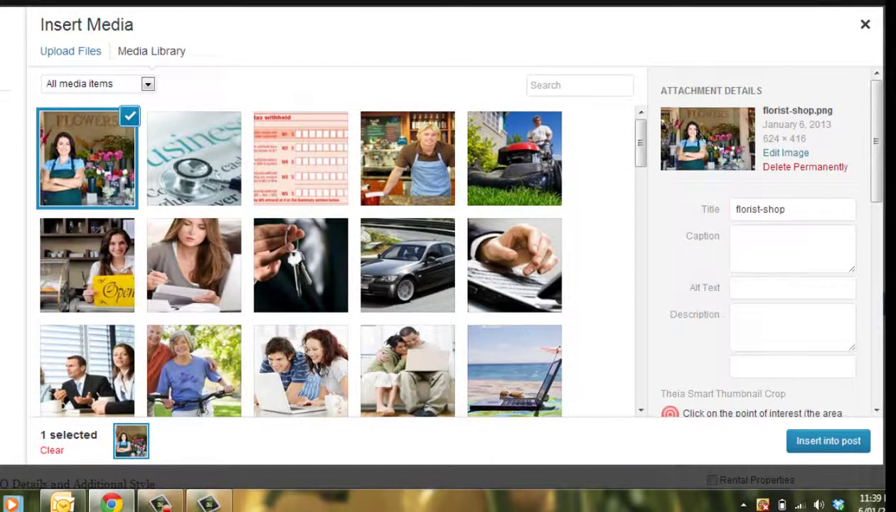
- Place florist-shop's Theia point of interest on the woman so Square, Portrait and Landscape previews centre on her
scroll(825, 226, "down", 2)
scroll(744, 215, "down", 1)
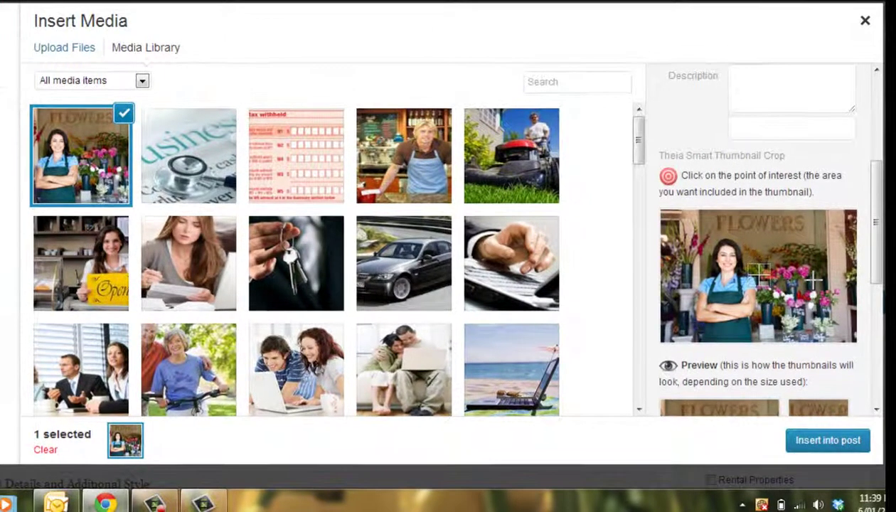
scroll(817, 288, "down", 2)
scroll(814, 278, "down", 1)
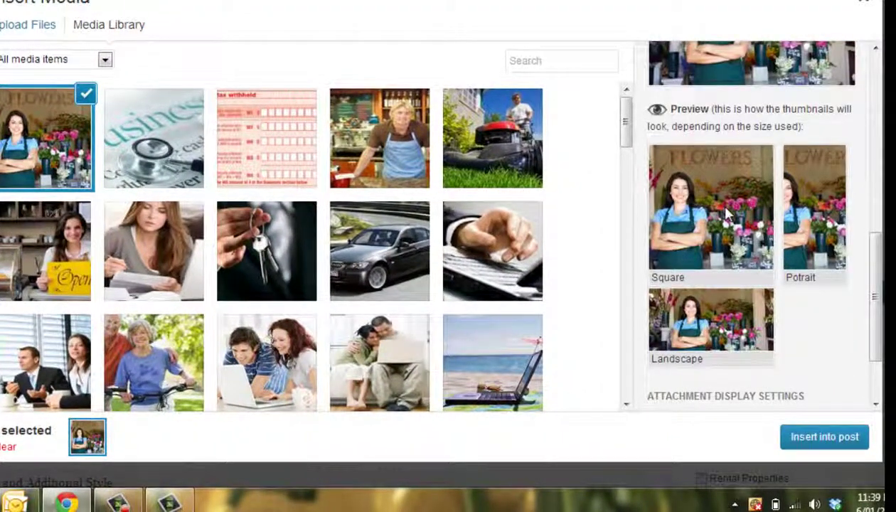
scroll(748, 221, "up", 2)
left_click(736, 182)
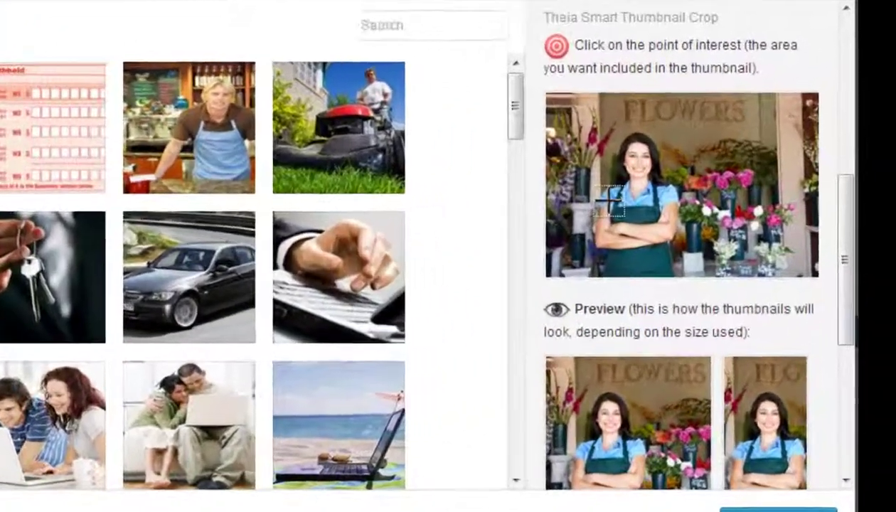
left_click(675, 215)
scroll(709, 223, "down", 2)
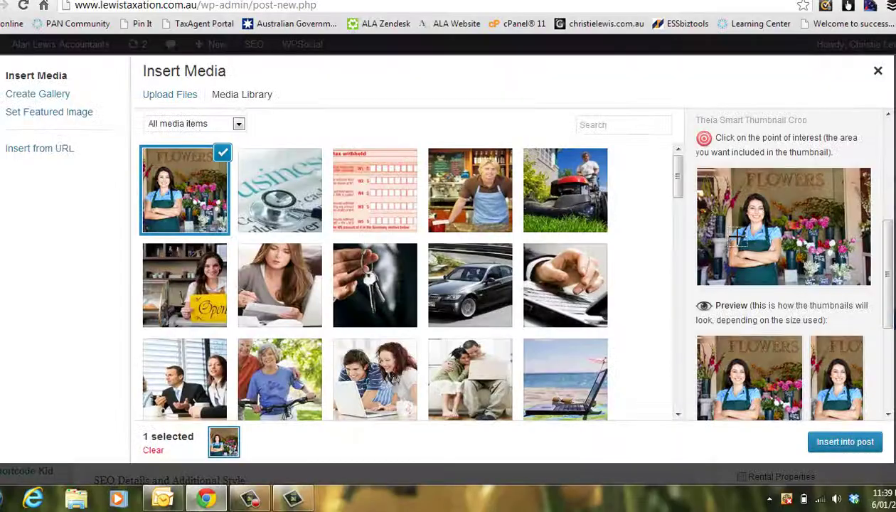
left_click(667, 217)
scroll(676, 222, "down", 2)
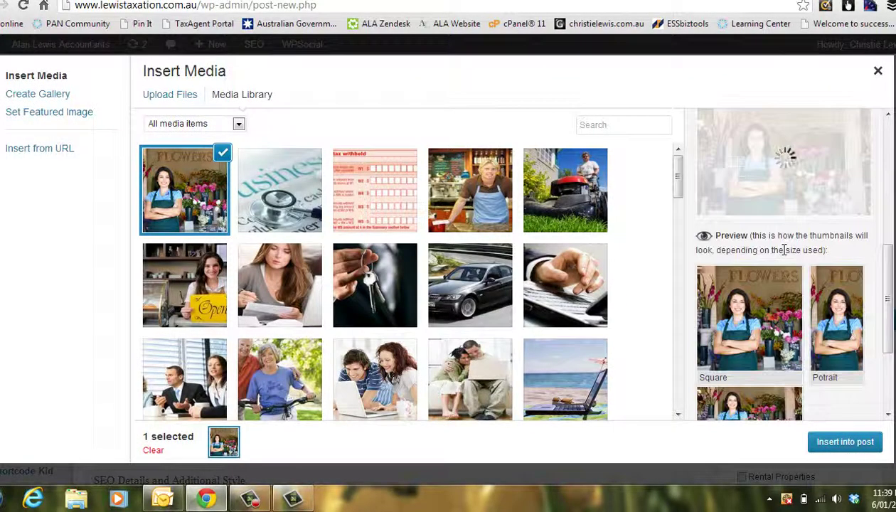
scroll(831, 308, "down", 3)
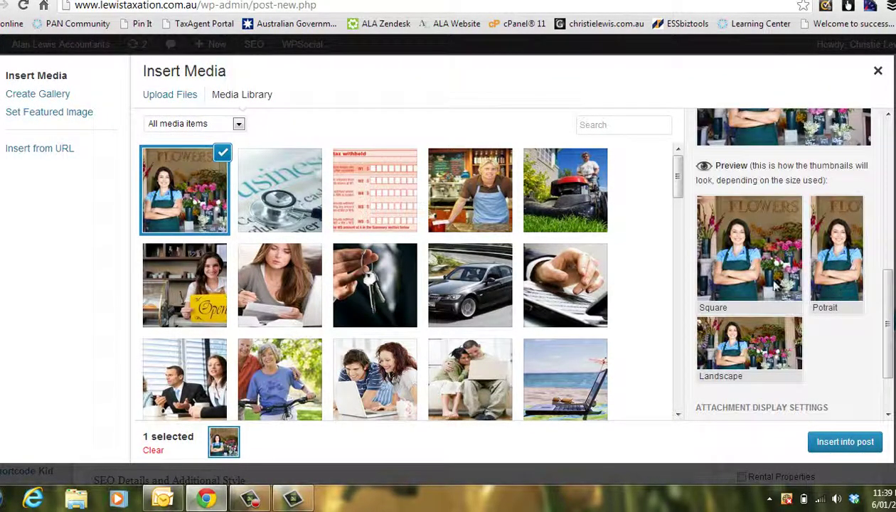
- Insert the florist image into the test post and file it under General News and Information
left_click(839, 442)
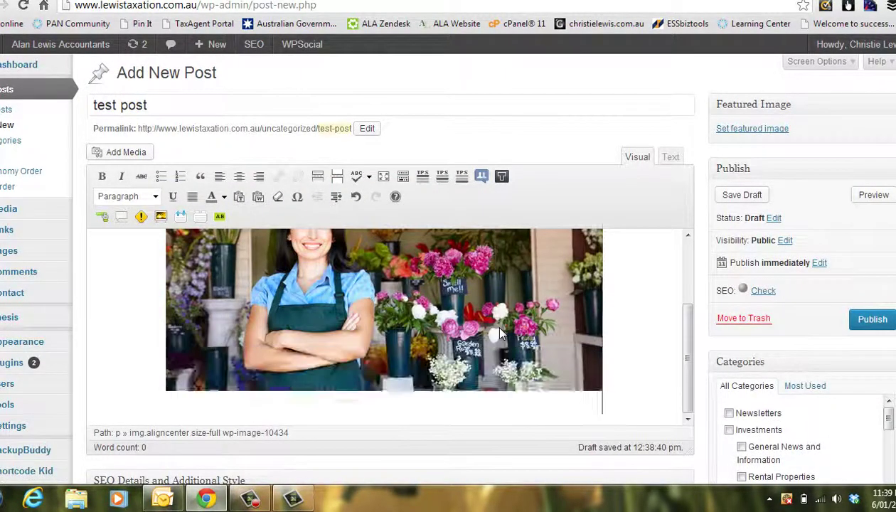
scroll(604, 284, "up", 2)
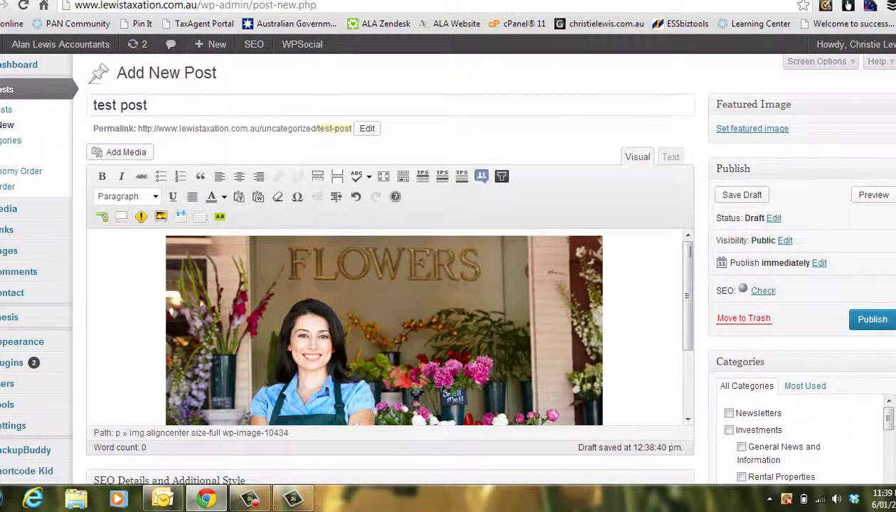
scroll(748, 352, "down", 1)
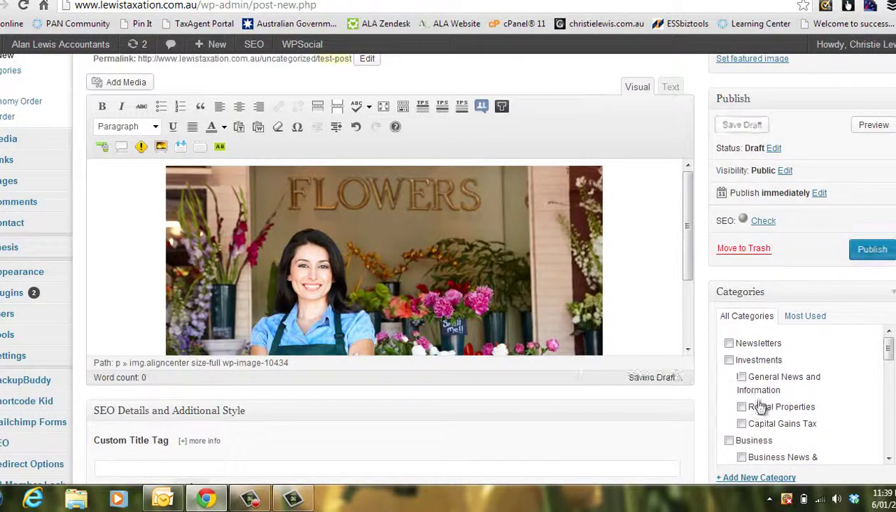
left_click(743, 378)
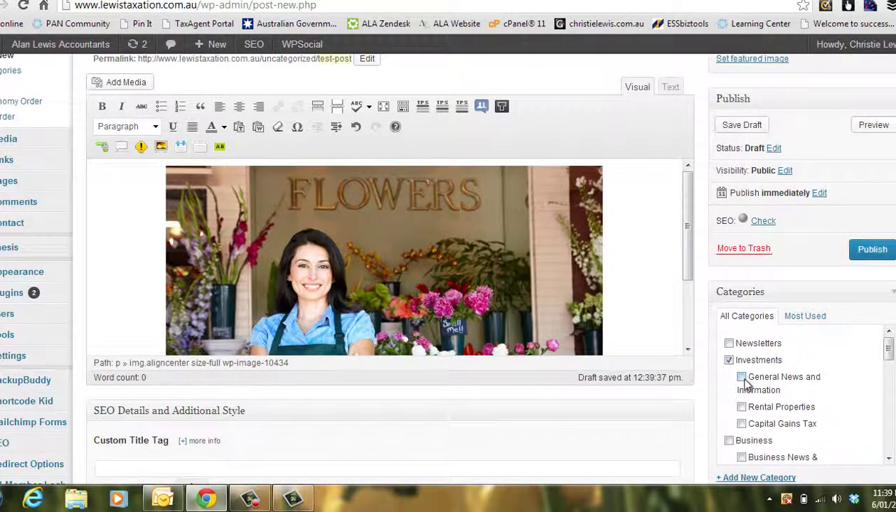
- Make florist-shop the featured image and publish the test post
scroll(740, 320, "up", 1)
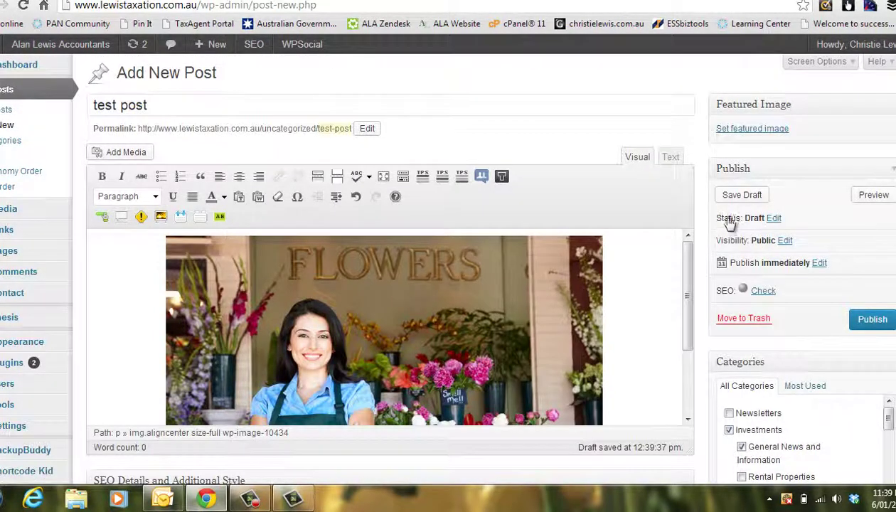
left_click(754, 130)
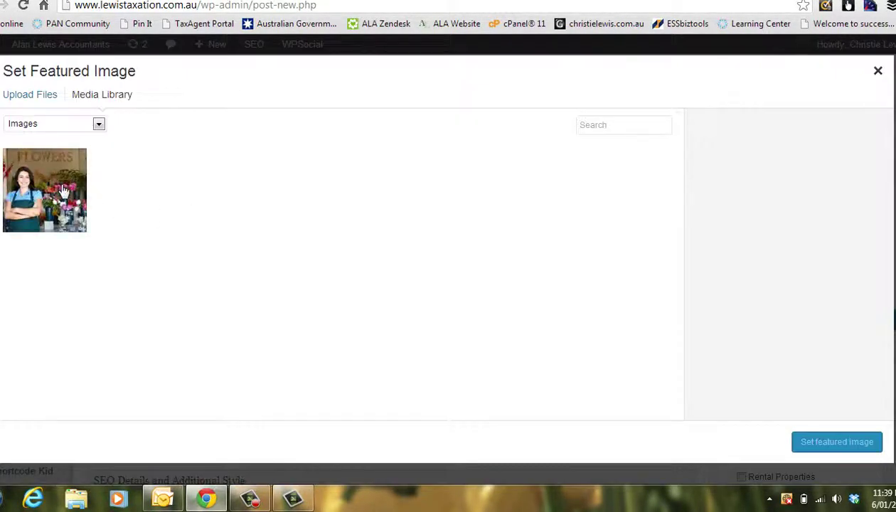
left_click(62, 190)
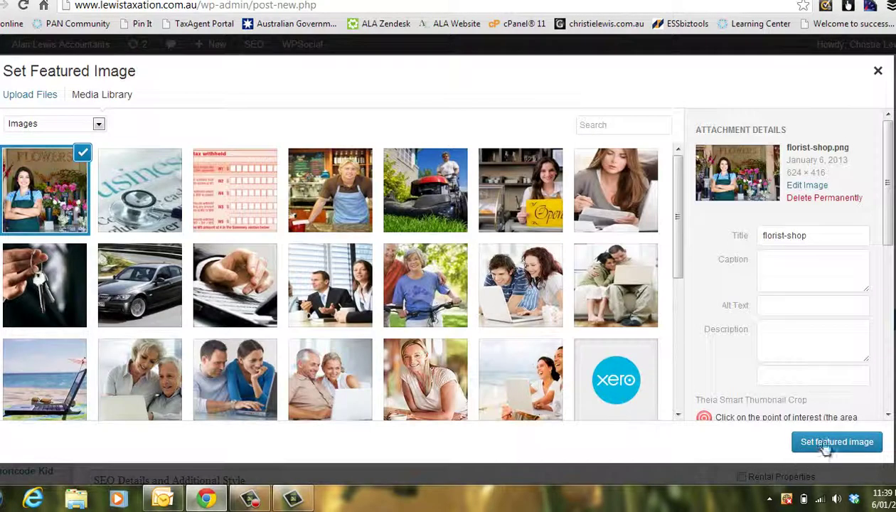
left_click(824, 443)
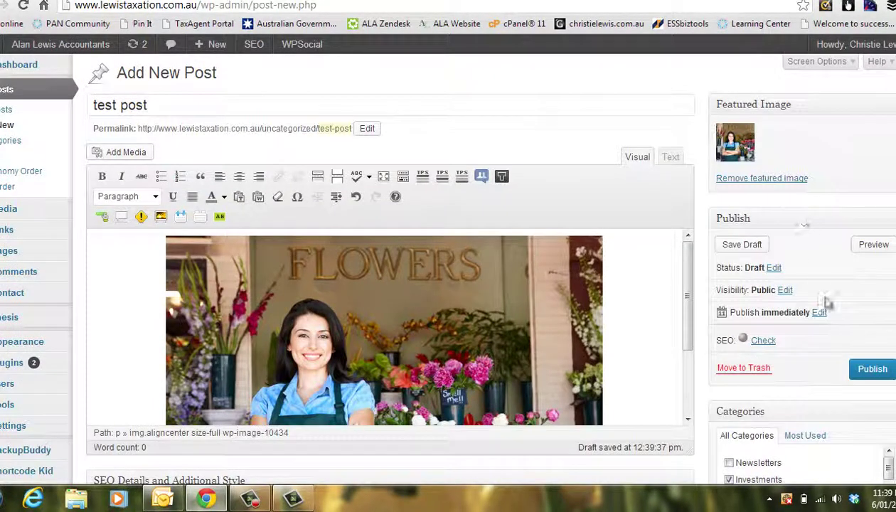
left_click(874, 369)
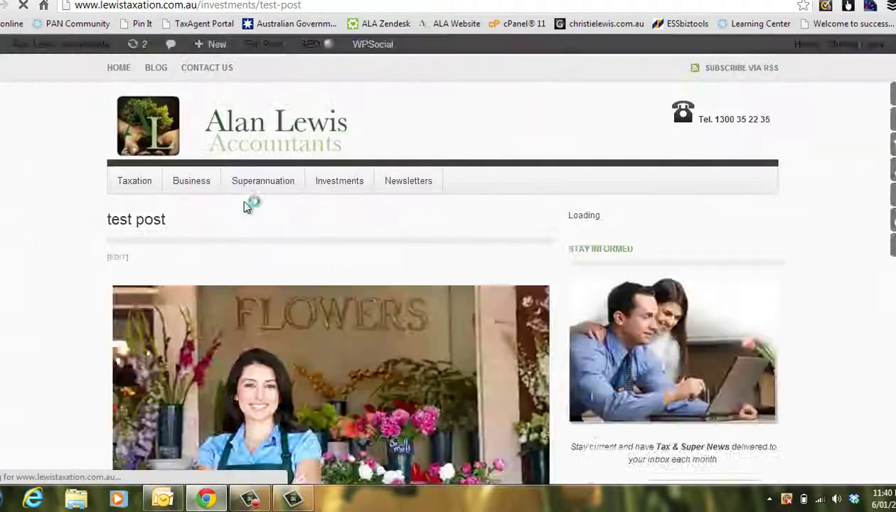
- Browse the General News and Information listing to see the test post's florist-centred thumbnail
mouse_move(325, 191)
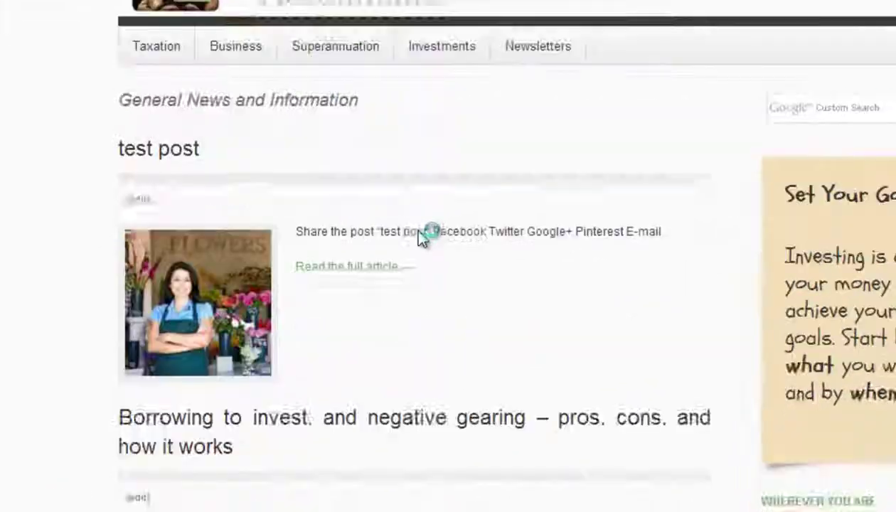
scroll(422, 236, "down", 1)
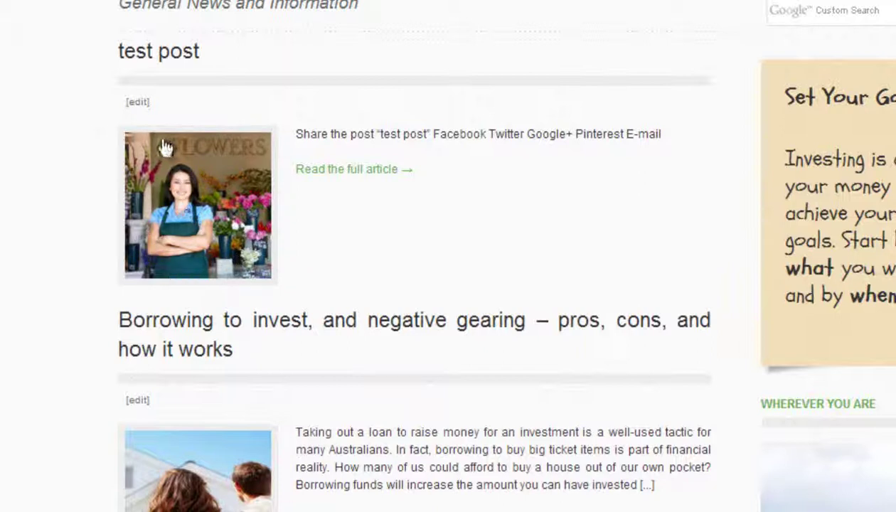
scroll(426, 220, "down", 8)
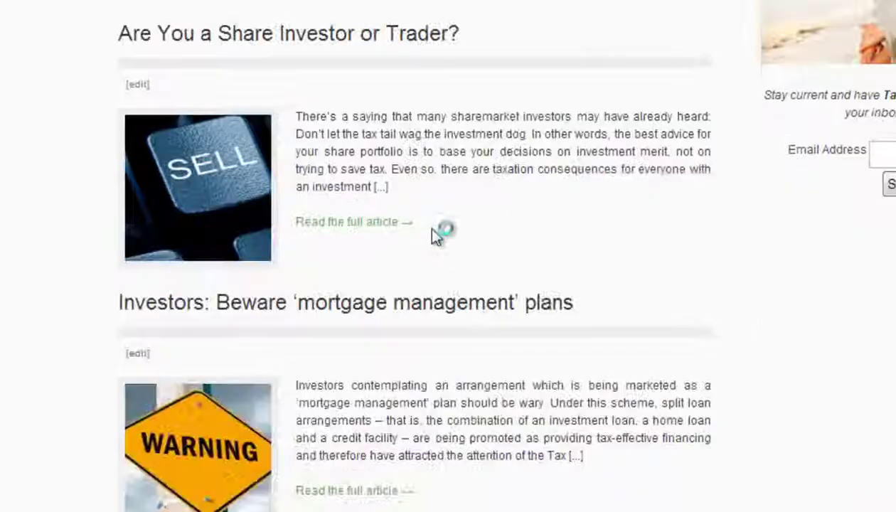
scroll(434, 234, "up", 4)
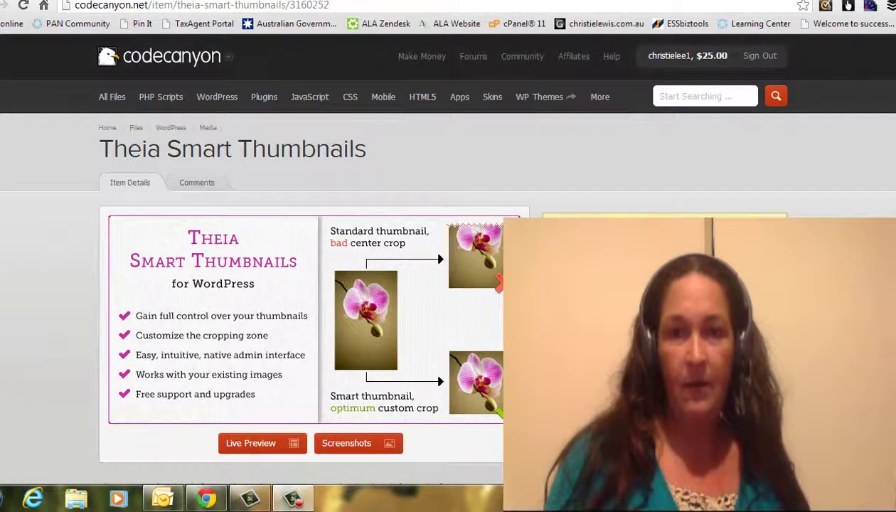